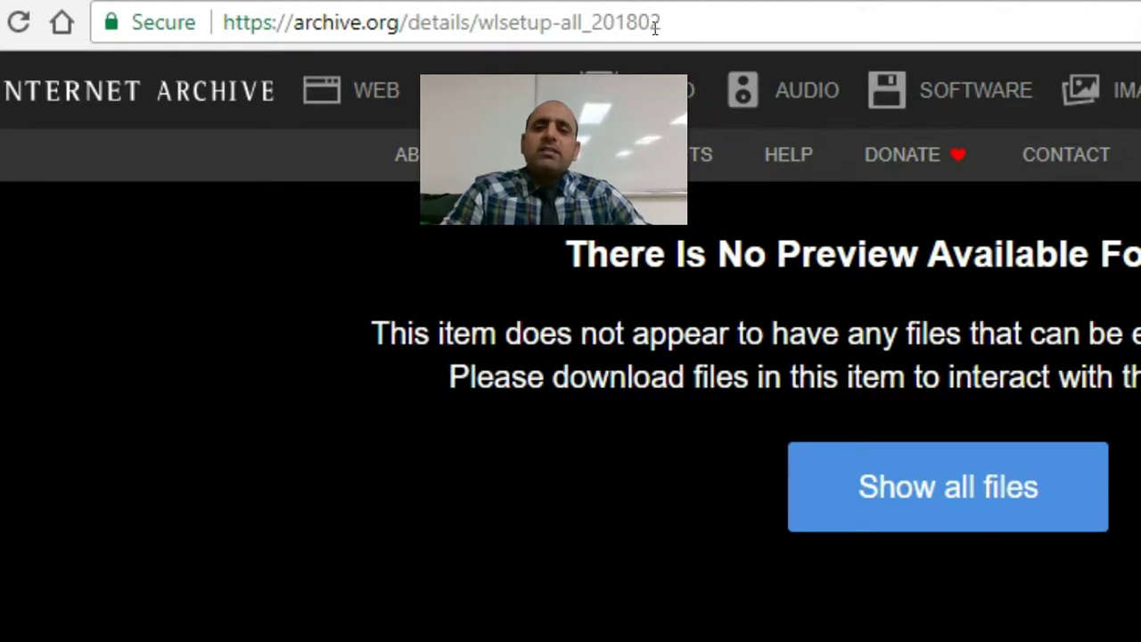
{"action": "left_click_drag", "start_coordinate": [661, 21], "coordinate": [214, 25]}
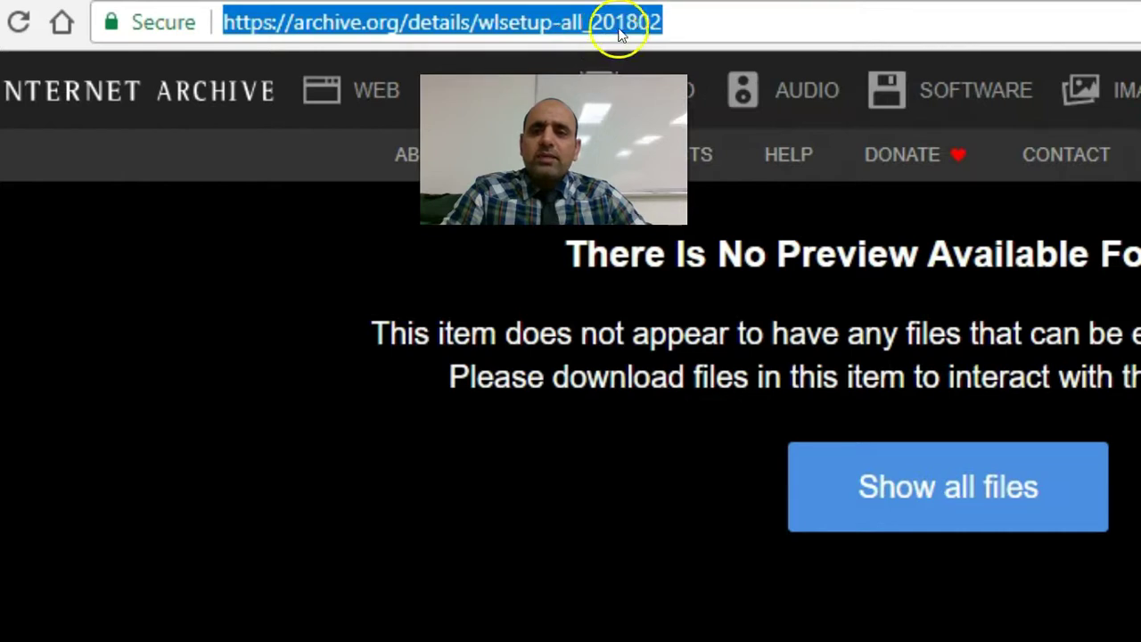
{"action": "left_click", "coordinate": [823, 26]}
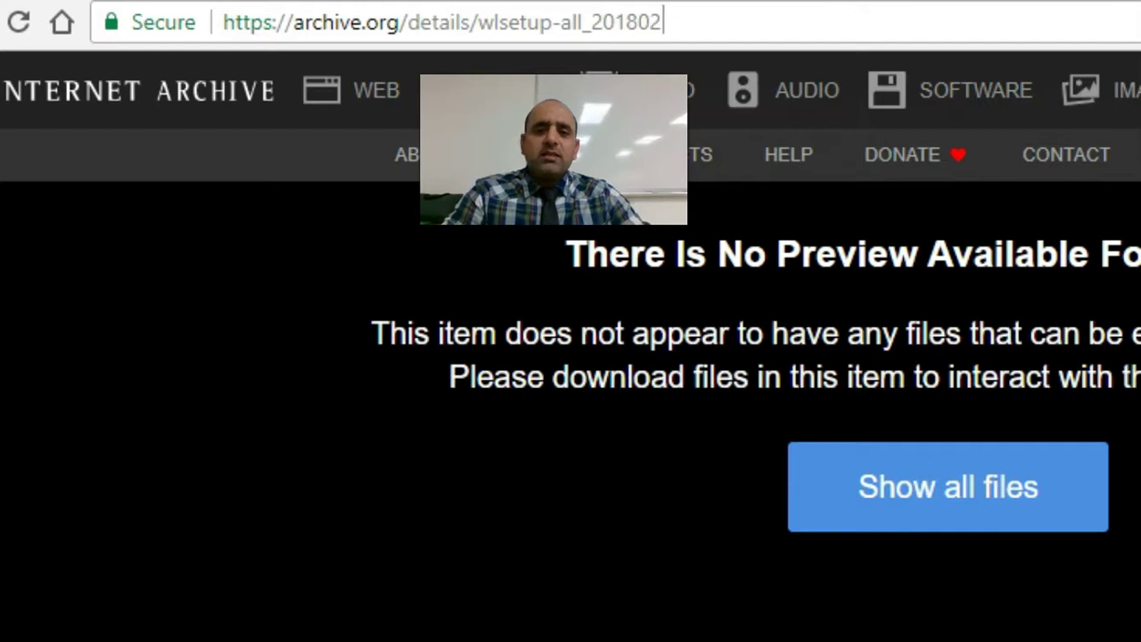
Scroll the Windows Live Essentials item page to Download Options, showing the 131.0 MB Windows executable
{"action": "scroll", "coordinate": [571, 357], "scroll_direction": "down", "scroll_amount": 2}
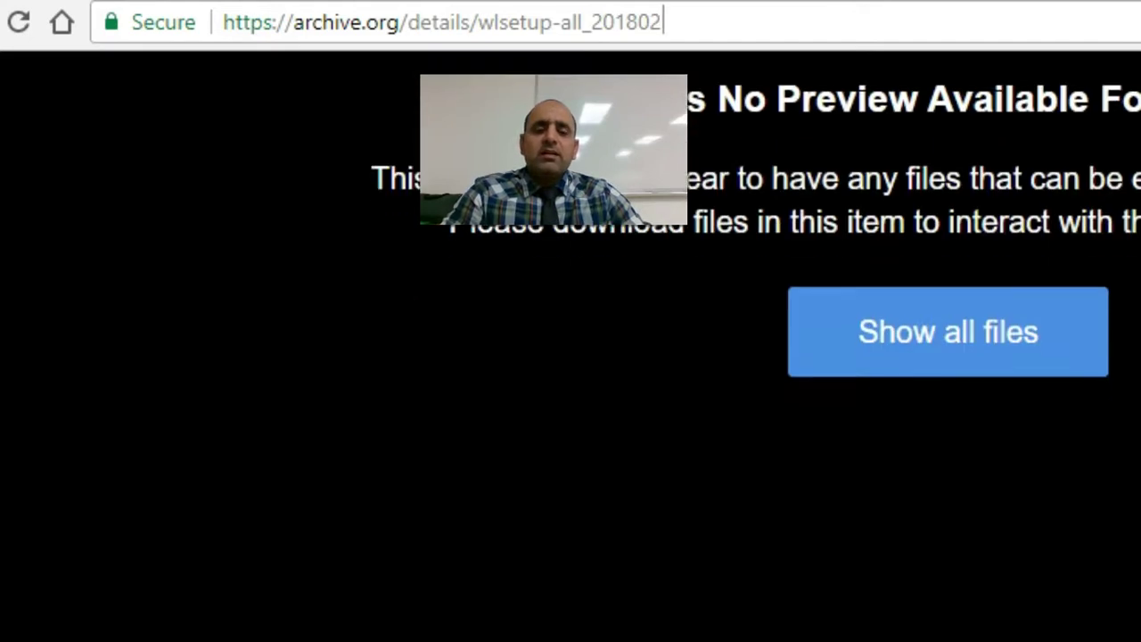
{"action": "scroll", "coordinate": [571, 357], "scroll_direction": "up", "scroll_amount": 2}
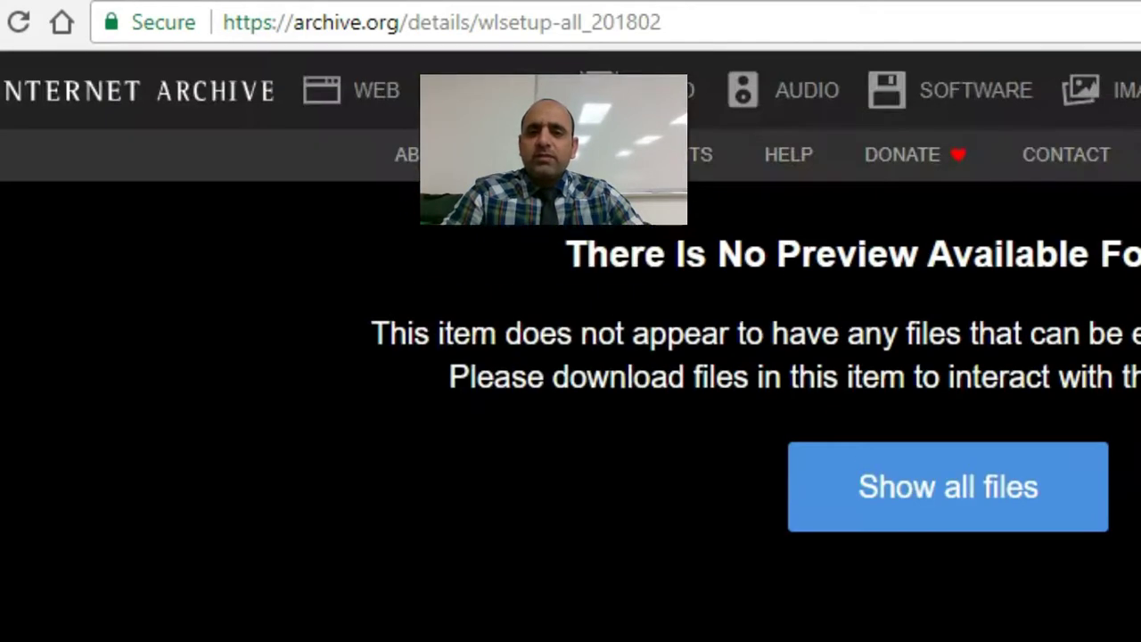
{"action": "scroll", "coordinate": [570, 357], "scroll_direction": "down", "scroll_amount": 3}
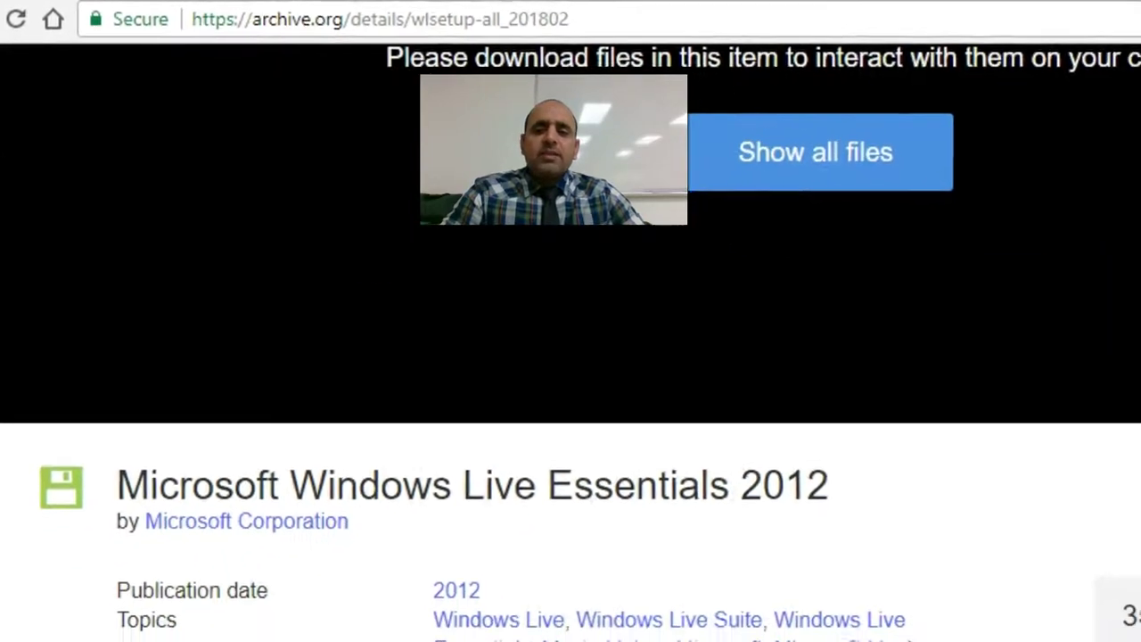
{"action": "scroll", "coordinate": [1057, 262], "scroll_direction": "down", "scroll_amount": 3}
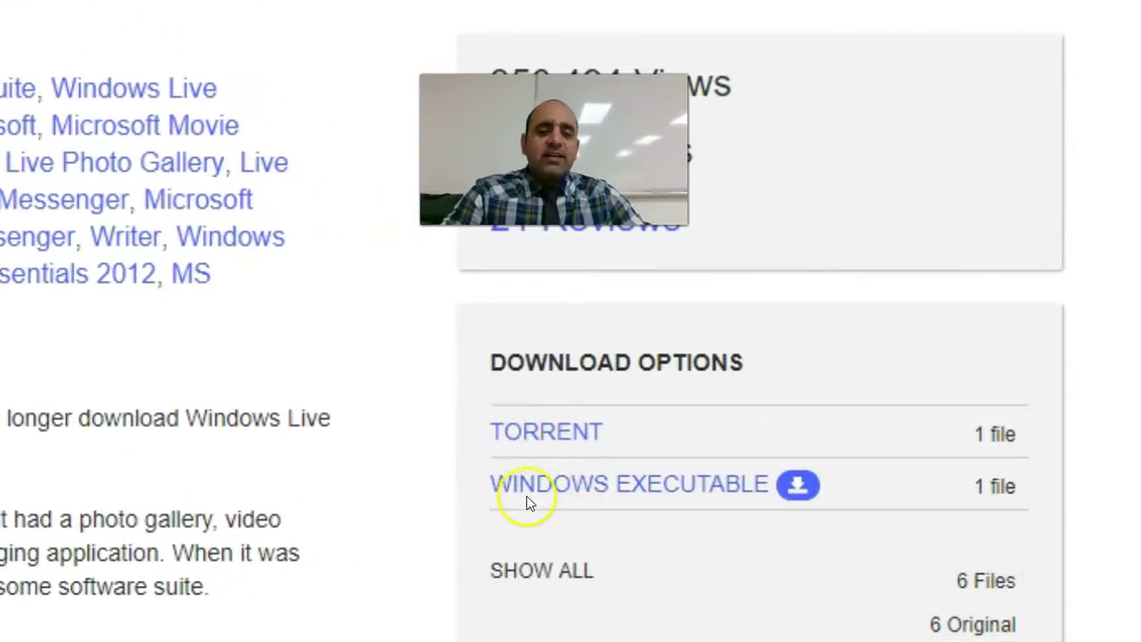
{"action": "mouse_move", "coordinate": [629, 484]}
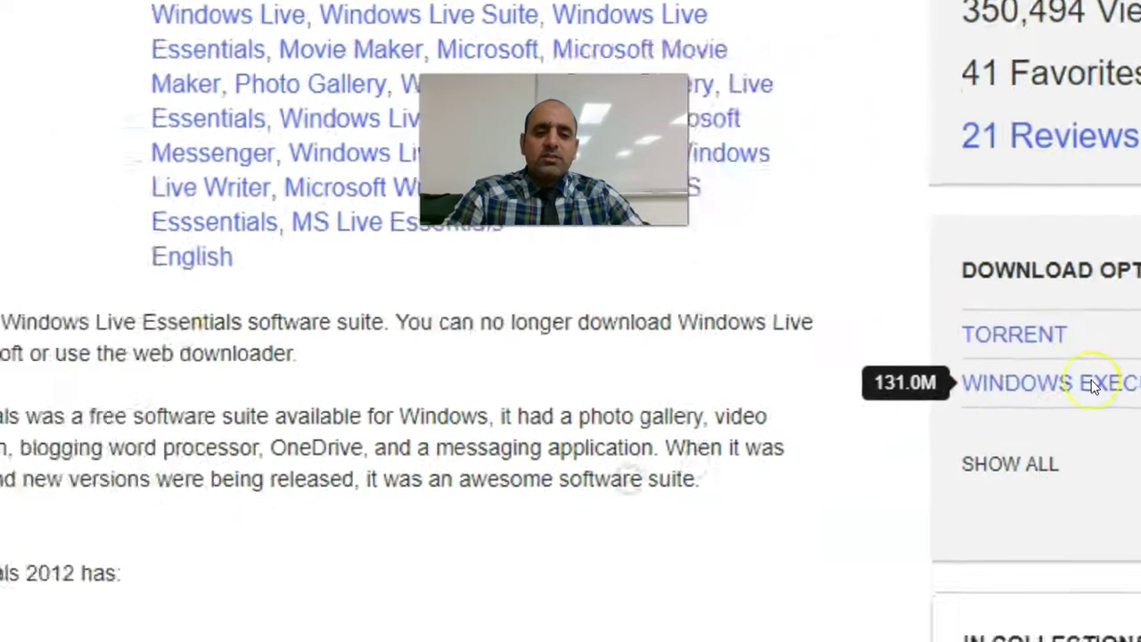
Download the Windows executable and keep wlsetup-all (1).exe despite the safety warning
{"action": "left_click", "coordinate": [1094, 385]}
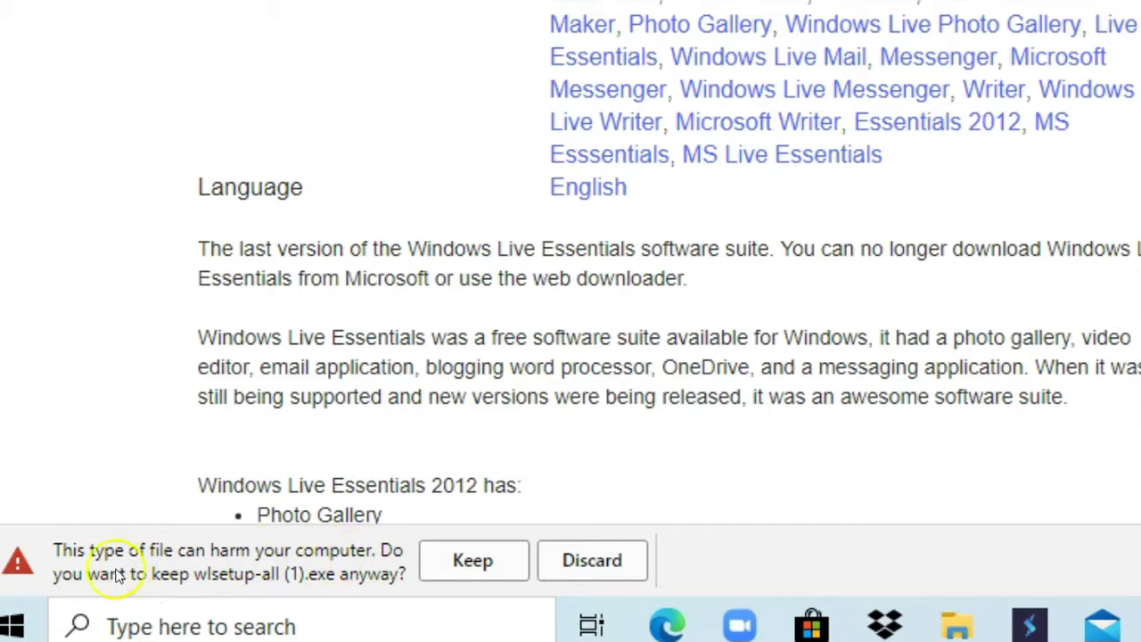
{"action": "left_click", "coordinate": [466, 561]}
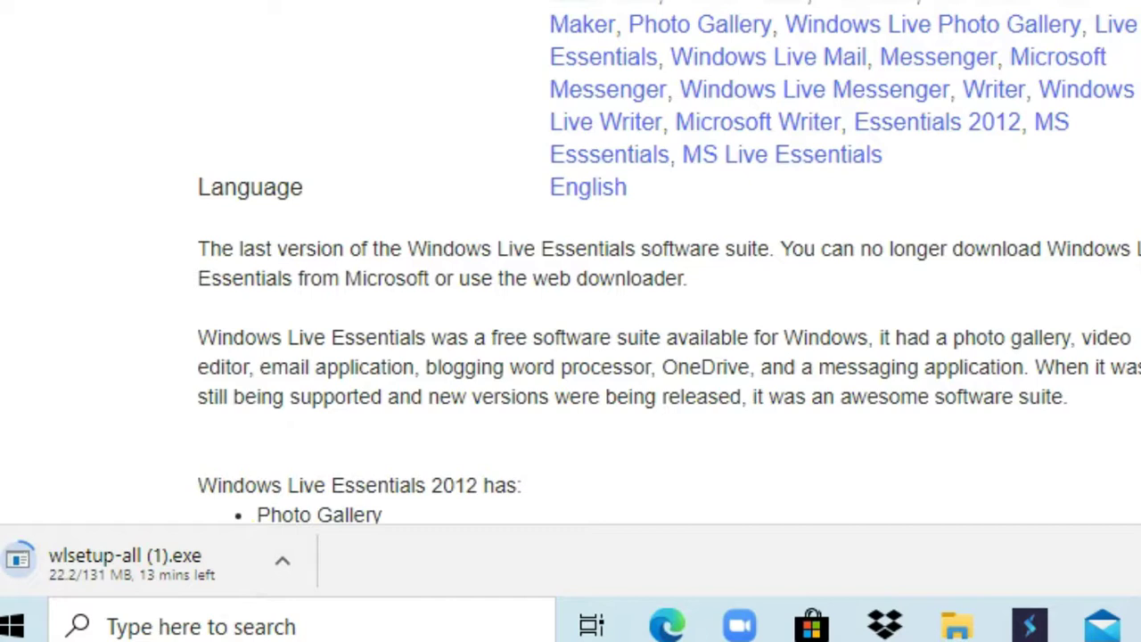
Cancel the duplicate setup download and bring up the Downloads page with Ctrl+J
{"action": "left_click", "coordinate": [280, 560]}
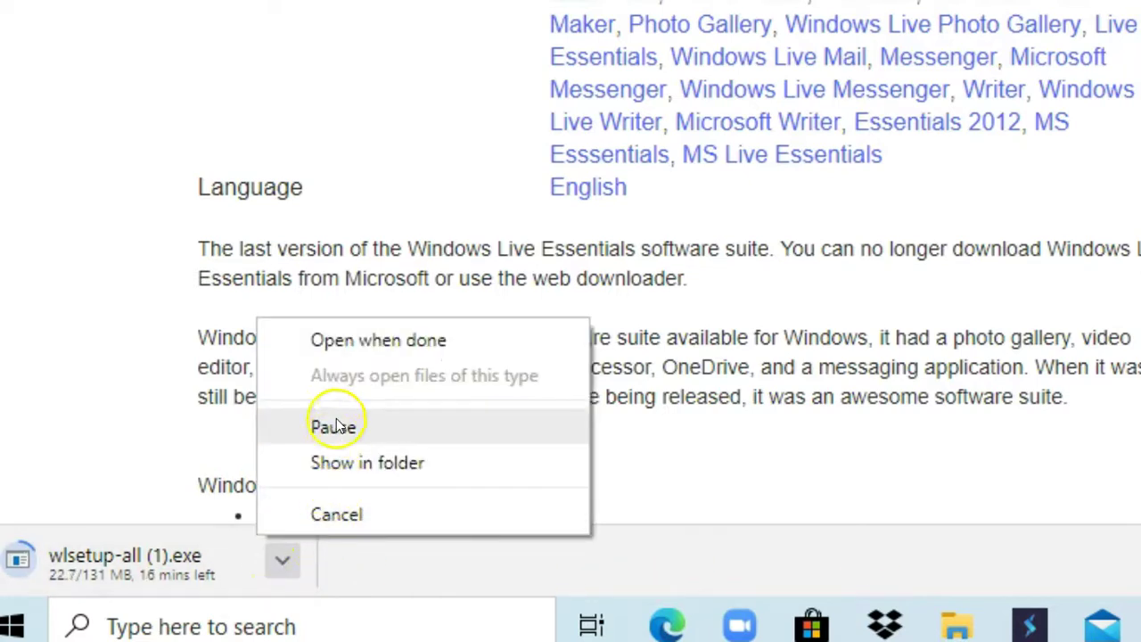
{"action": "left_click", "coordinate": [333, 515]}
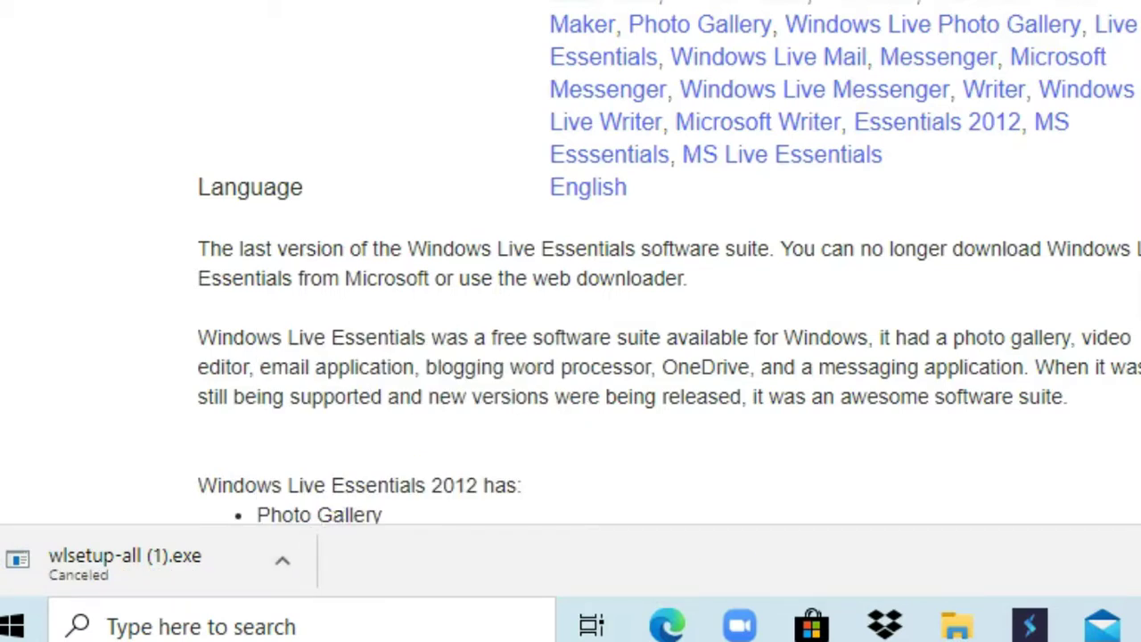
{"action": "key", "text": "ctrl+j"}
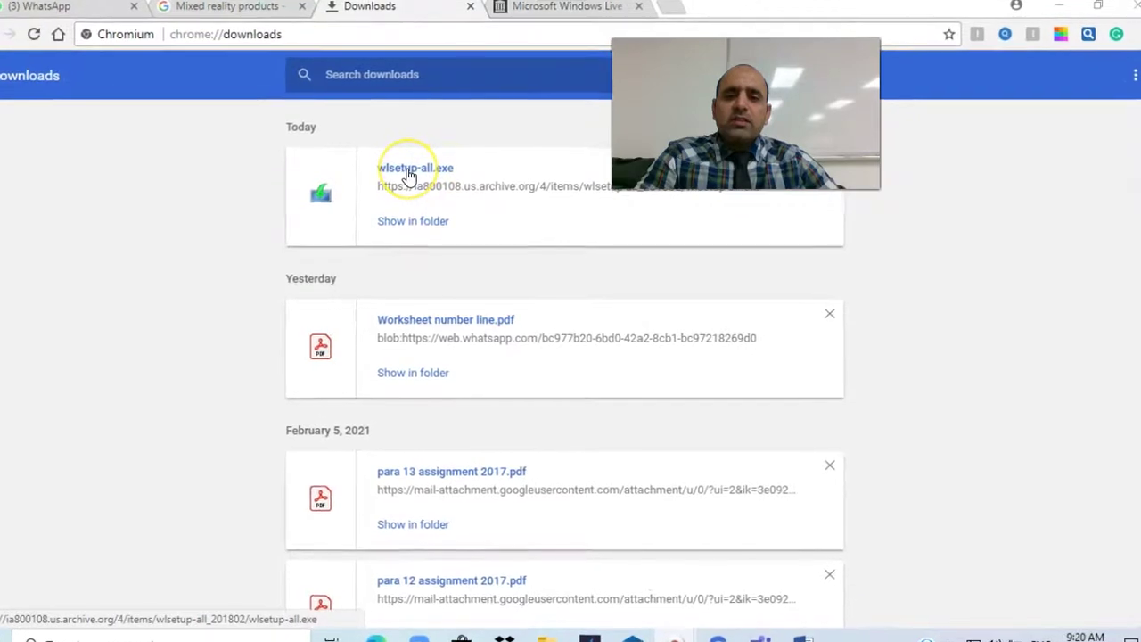
Run the earlier wlsetup-all.exe from Chromium's Downloads page
{"action": "left_click", "coordinate": [411, 173]}
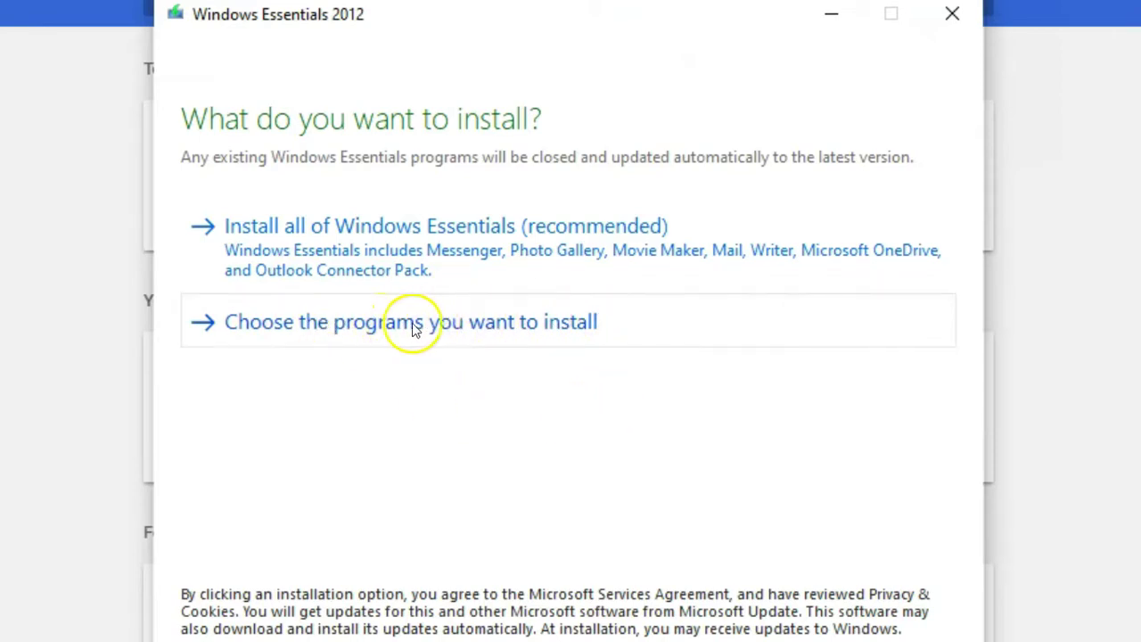
Choose individual programs, untick Messenger, and start installing the remaining ones
{"action": "left_click", "coordinate": [373, 328]}
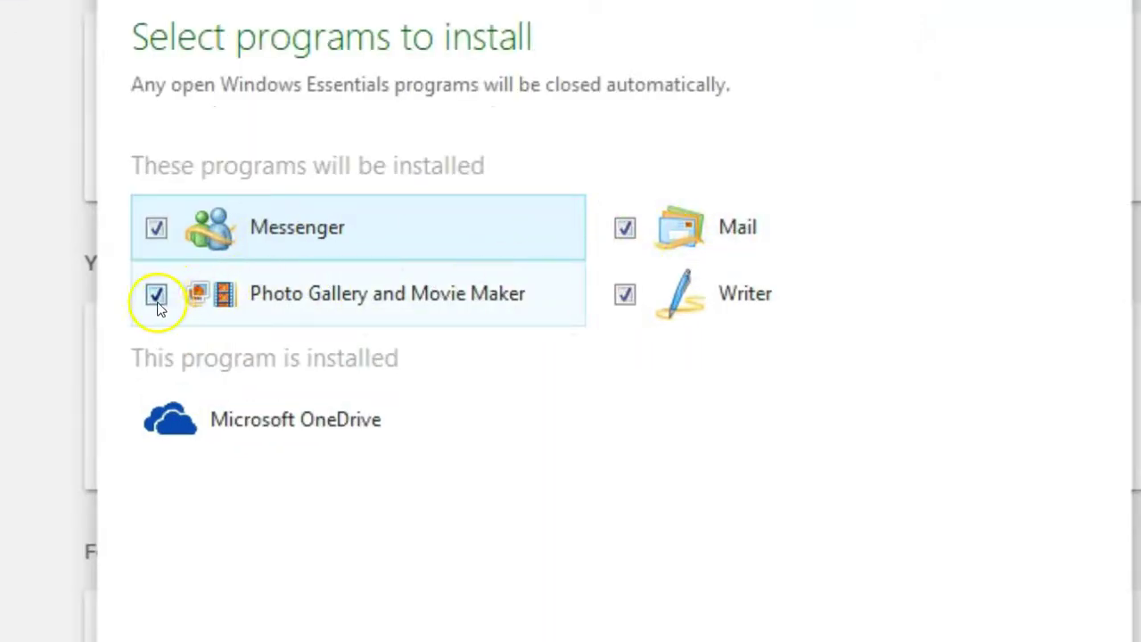
{"action": "left_click", "coordinate": [154, 229]}
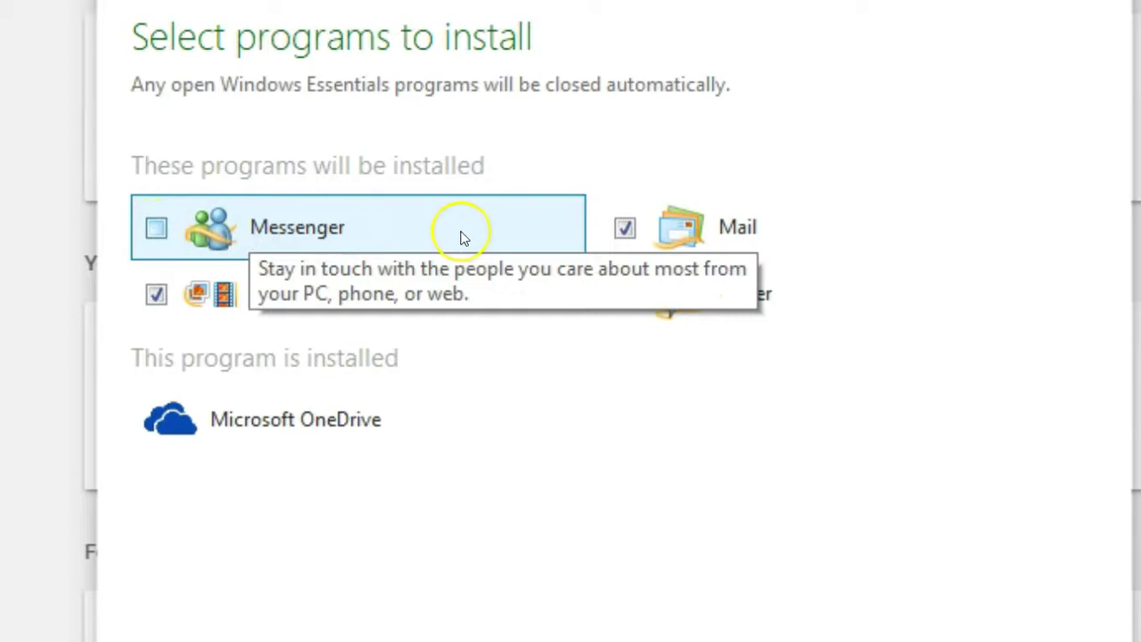
{"action": "mouse_move", "coordinate": [499, 294]}
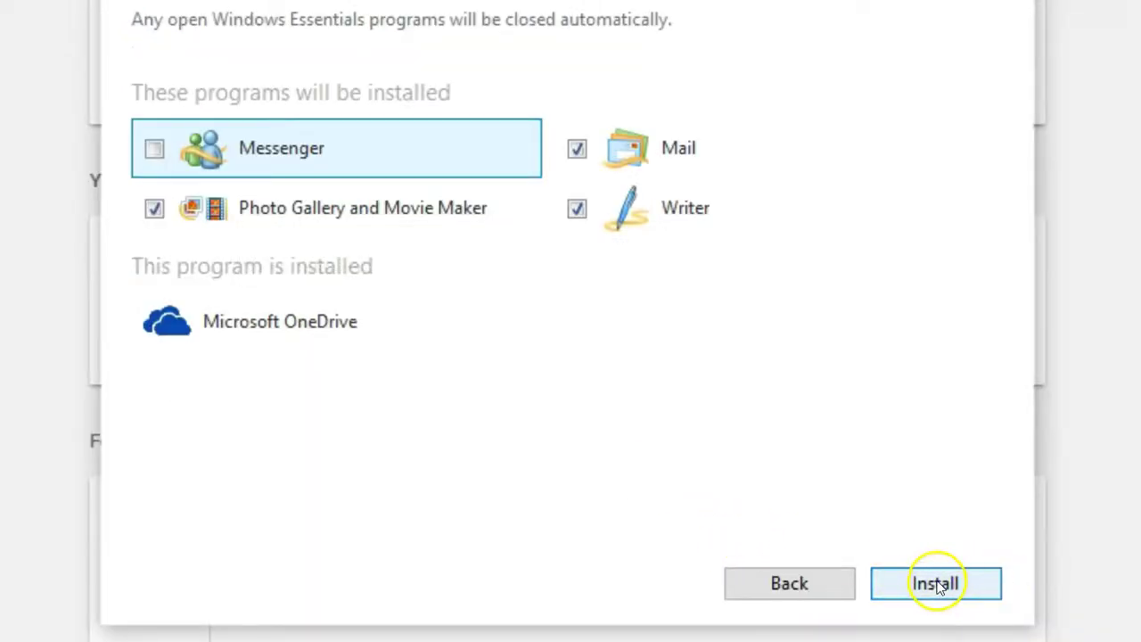
{"action": "left_click", "coordinate": [937, 584]}
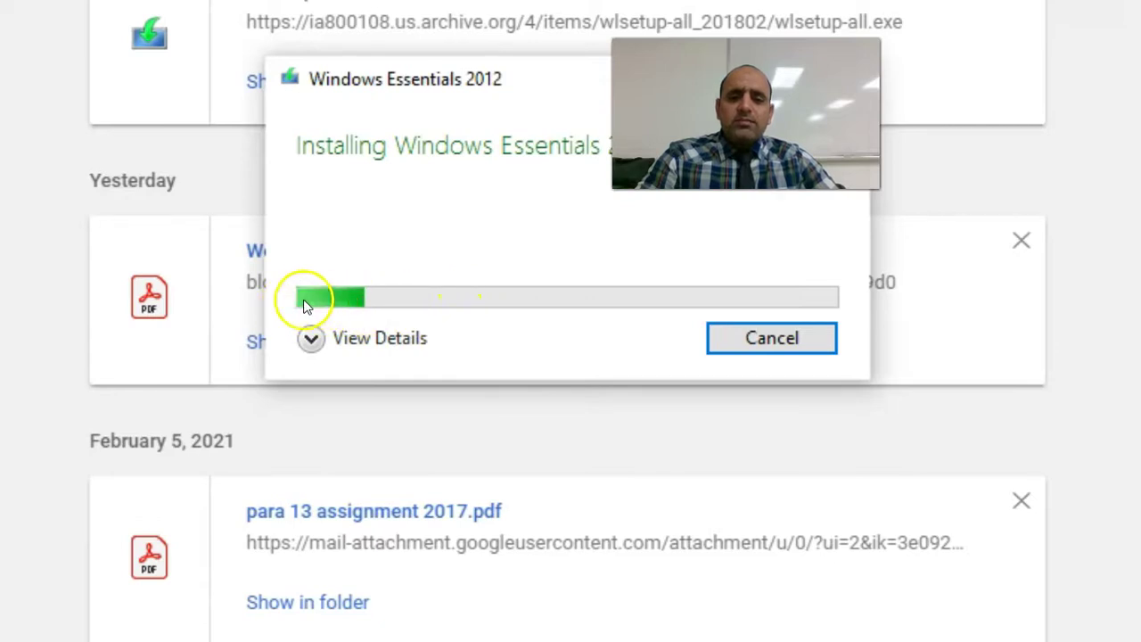
Wait for the installer's progress bar to fill until it reports Done
{"action": "left_click", "coordinate": [362, 307]}
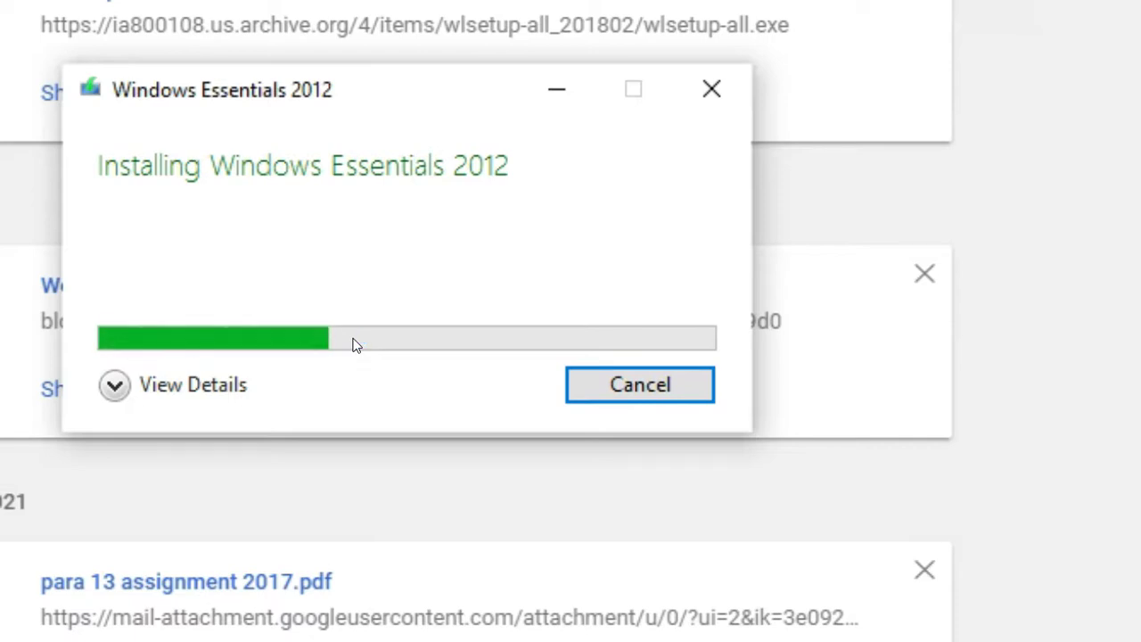
{"action": "left_click", "coordinate": [397, 366]}
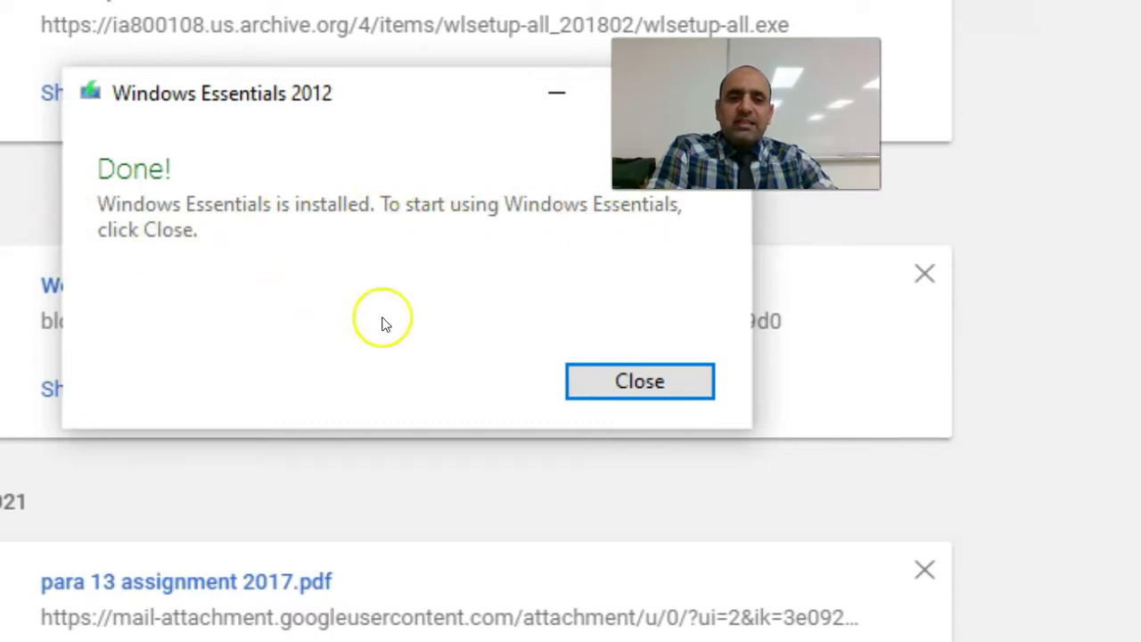
Close the installer's Done! screen, returning to Chromium's downloads page
{"action": "left_click", "coordinate": [667, 382]}
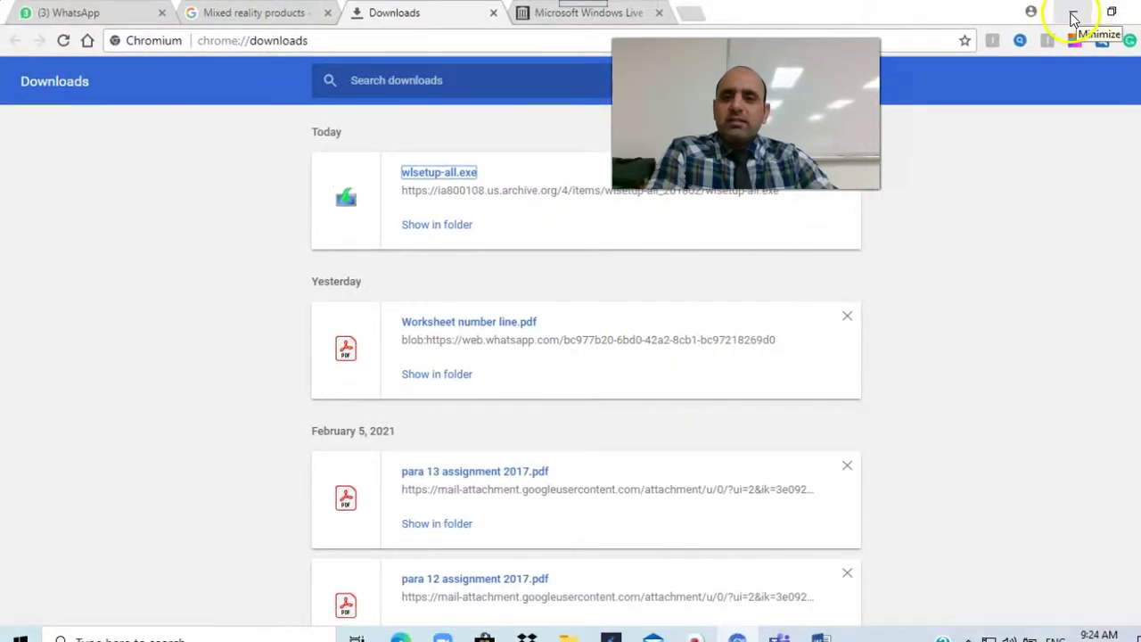
Minimize Chromium, search 'photo' from the taskbar, and launch Photo Gallery
{"action": "left_click", "coordinate": [1074, 19]}
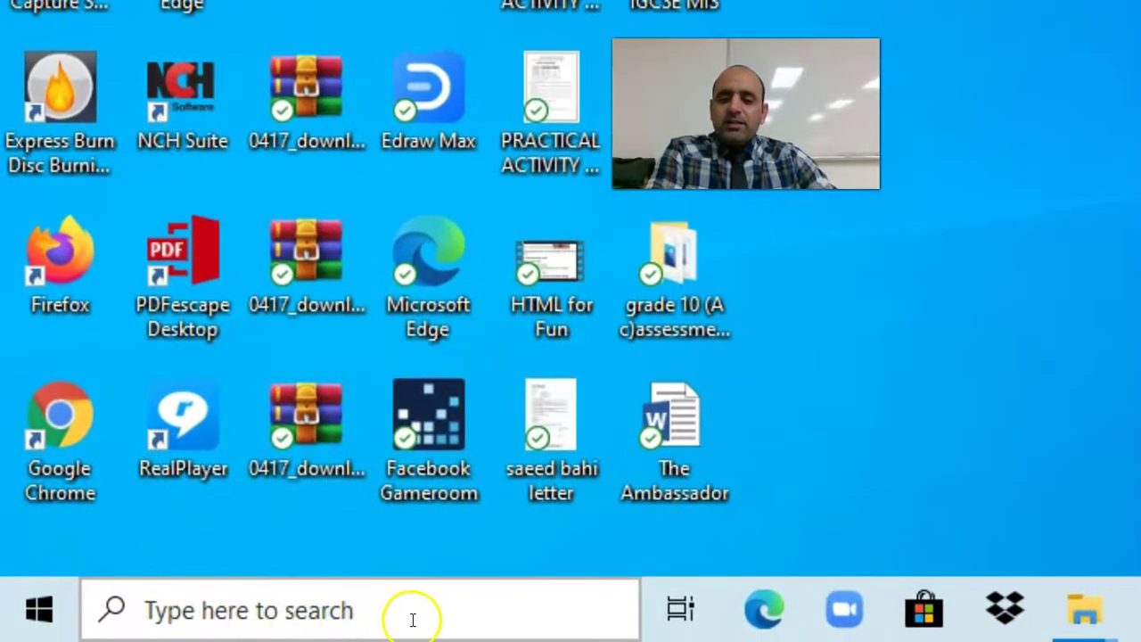
{"action": "left_click", "coordinate": [415, 617]}
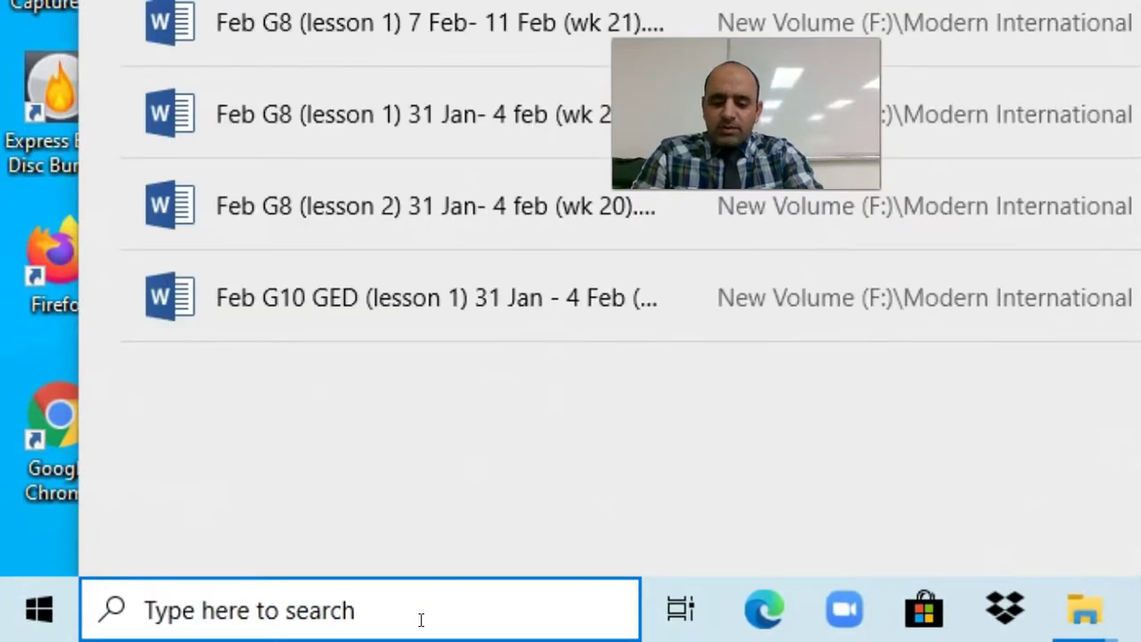
{"action": "type", "text": "windows m"}
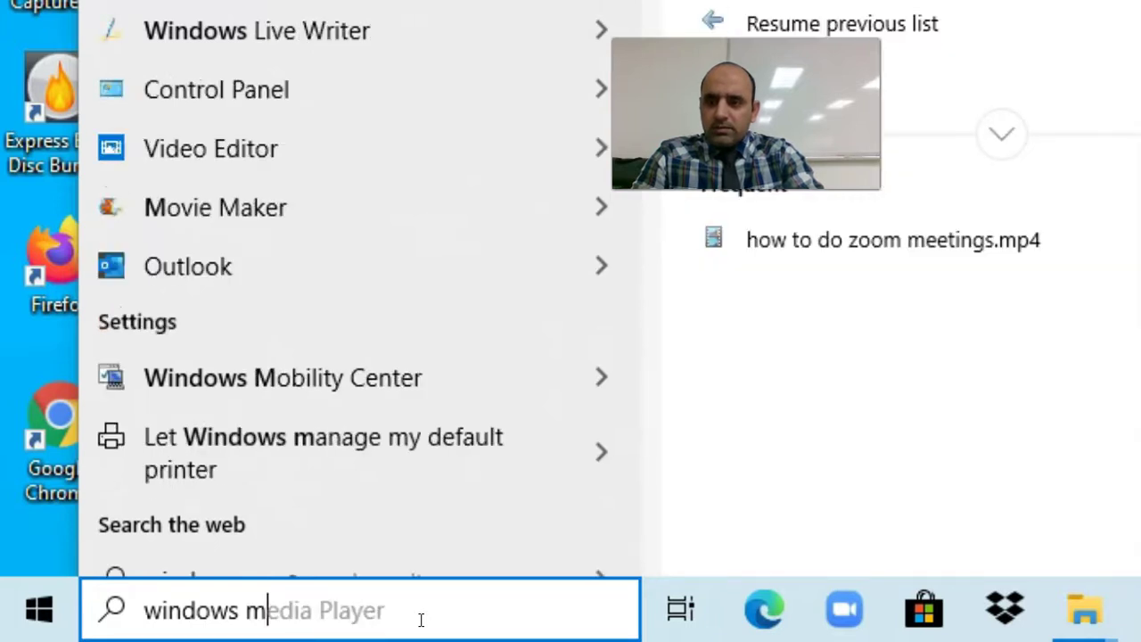
{"action": "key", "text": "BackSpace"}
{"action": "key", "text": "BackSpace"}
{"action": "key", "text": "BackSpace"}
{"action": "key", "text": "BackSpace"}
{"action": "key", "text": "BackSpace"}
{"action": "key", "text": "BackSpace"}
{"action": "key", "text": "BackSpace"}
{"action": "key", "text": "BackSpace"}
{"action": "key", "text": "BackSpace"}
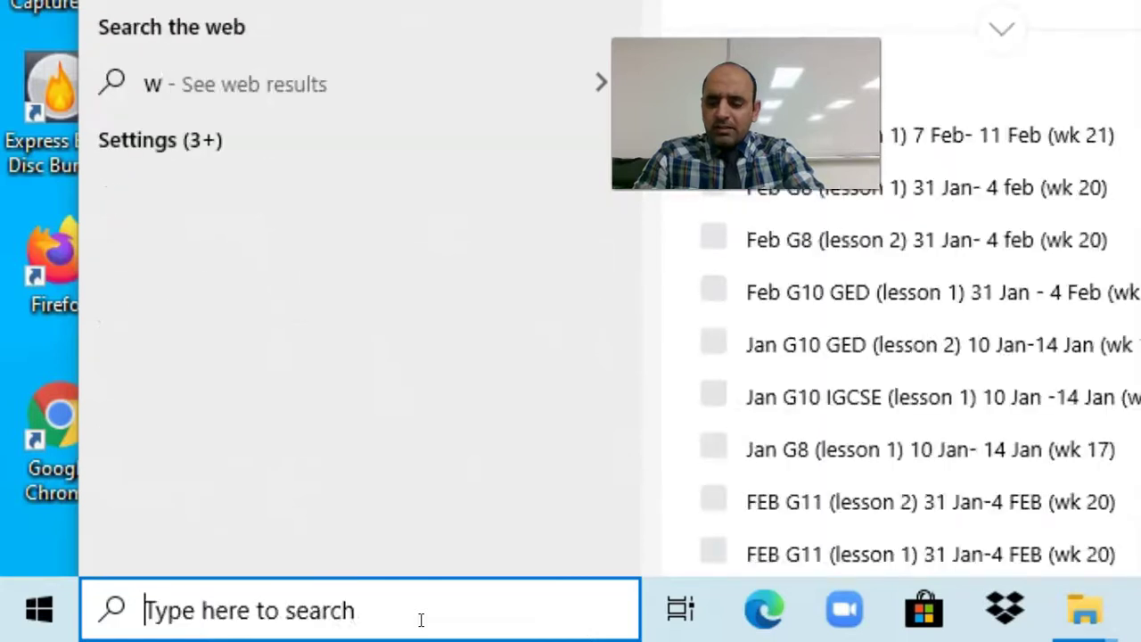
{"action": "type", "text": "p"}
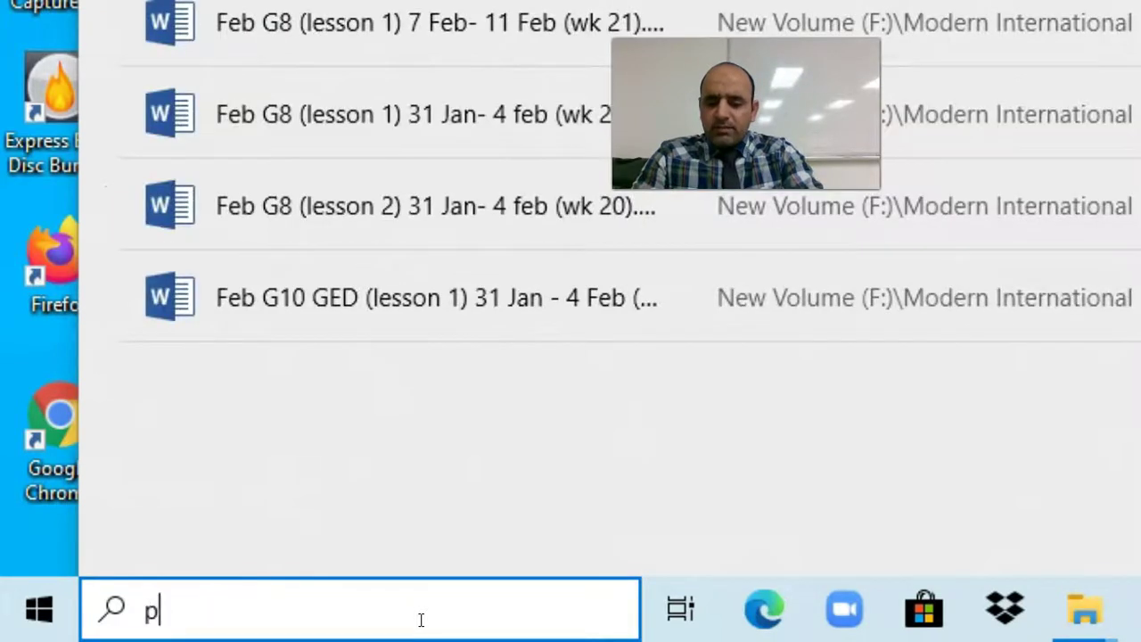
{"action": "type", "text": "hoto"}
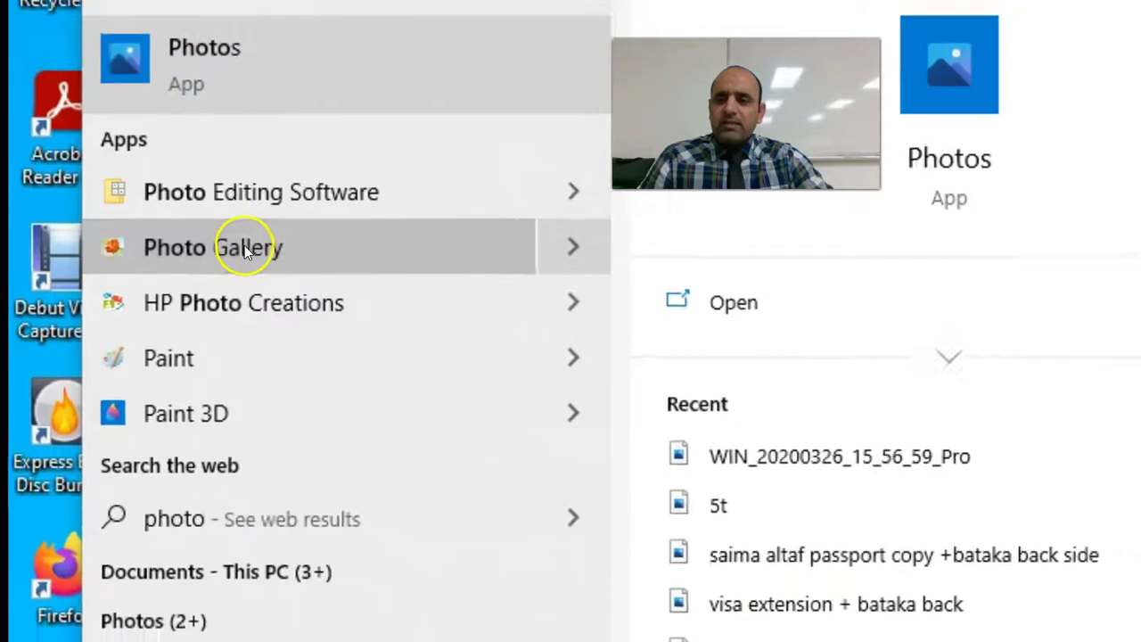
{"action": "left_click", "coordinate": [260, 247]}
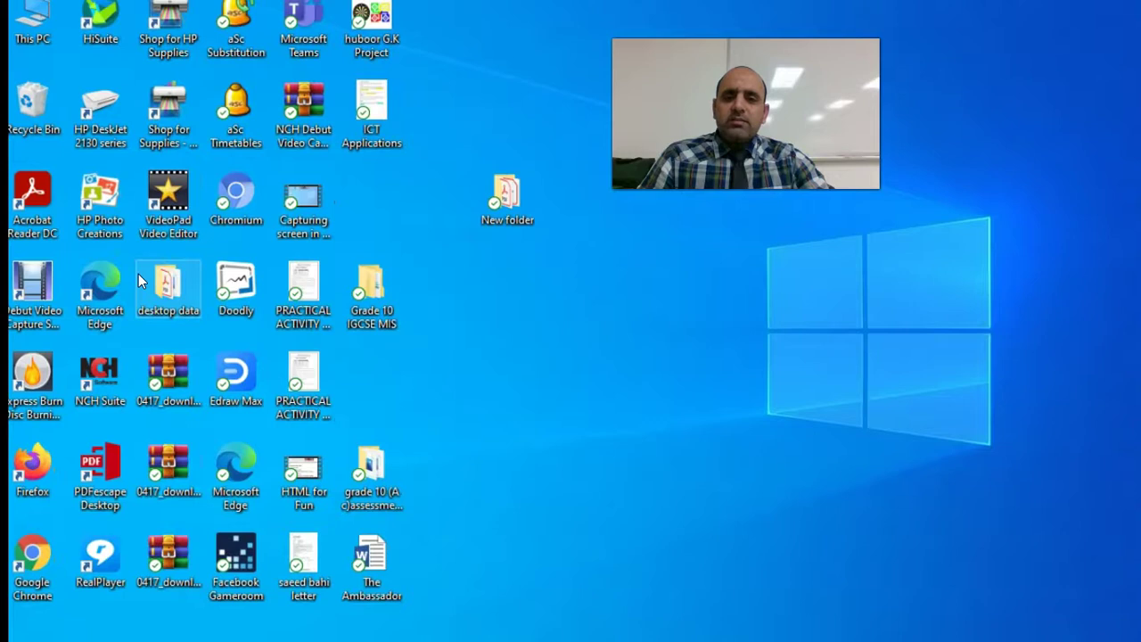
Accept the services agreement, decline the Microsoft account sign-in, then close Photo Gallery
{"action": "left_click", "coordinate": [492, 251]}
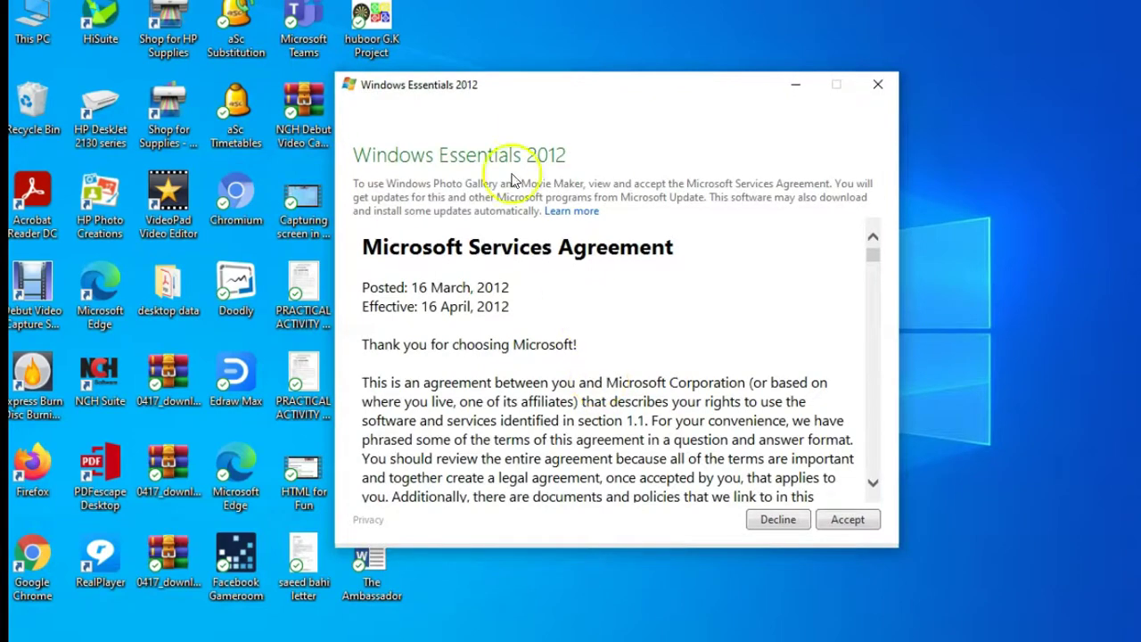
{"action": "left_click_drag", "start_coordinate": [578, 92], "coordinate": [461, 65]}
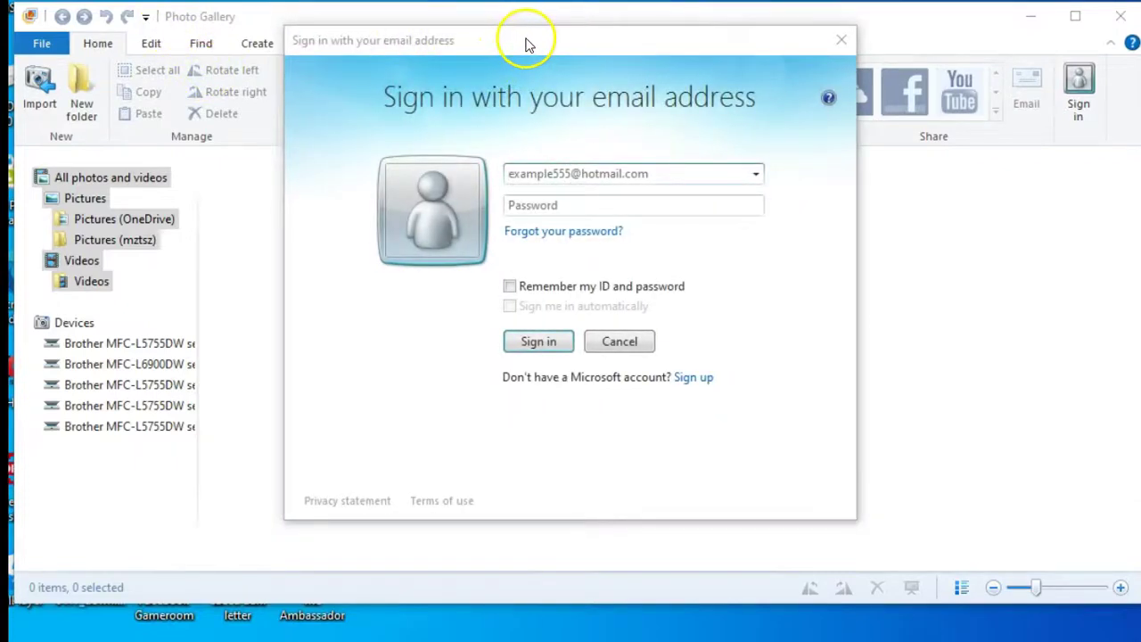
{"action": "left_click_drag", "start_coordinate": [526, 45], "coordinate": [342, 102]}
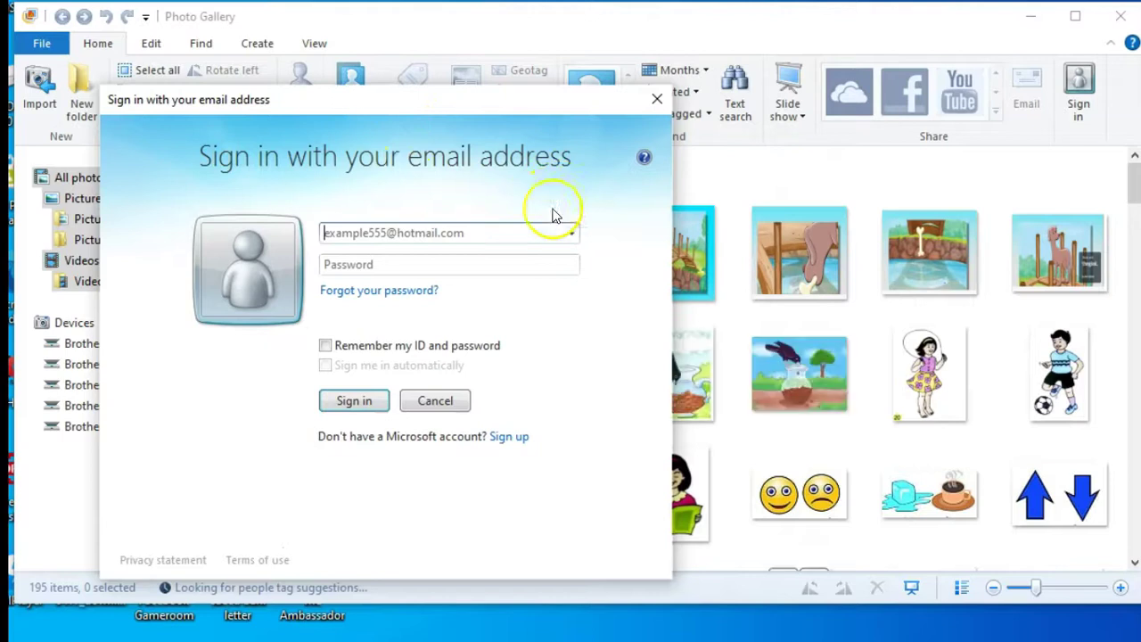
{"action": "left_click", "coordinate": [435, 400]}
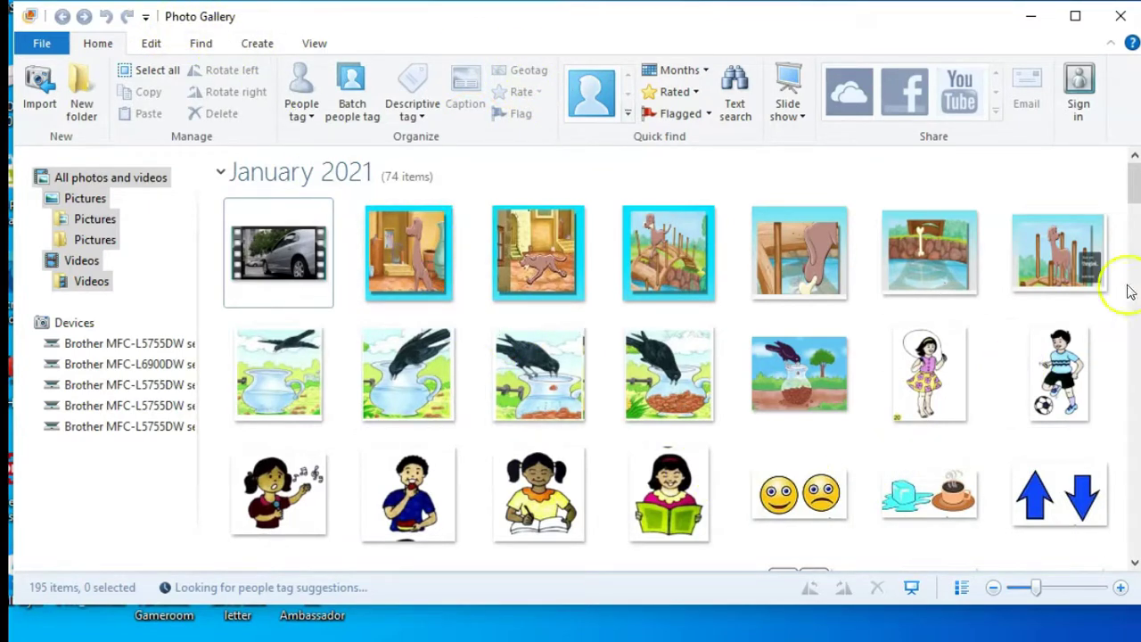
{"action": "left_click", "coordinate": [1118, 18]}
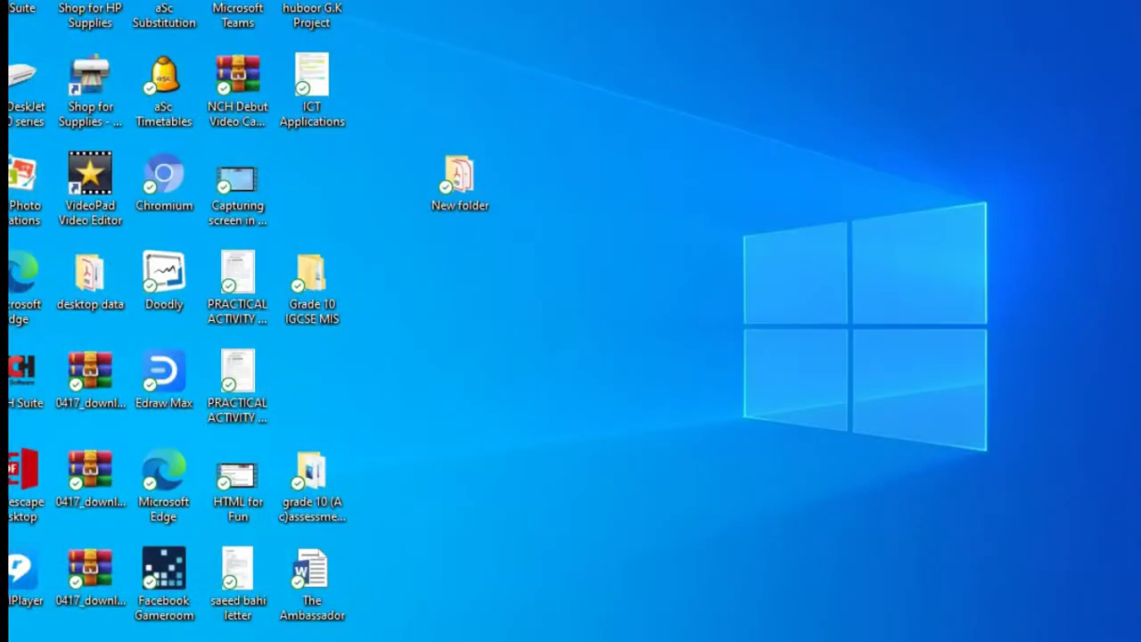
Search for 'movie' in the taskbar search box
{"action": "left_click", "coordinate": [312, 613]}
{"action": "type", "text": "movie"}
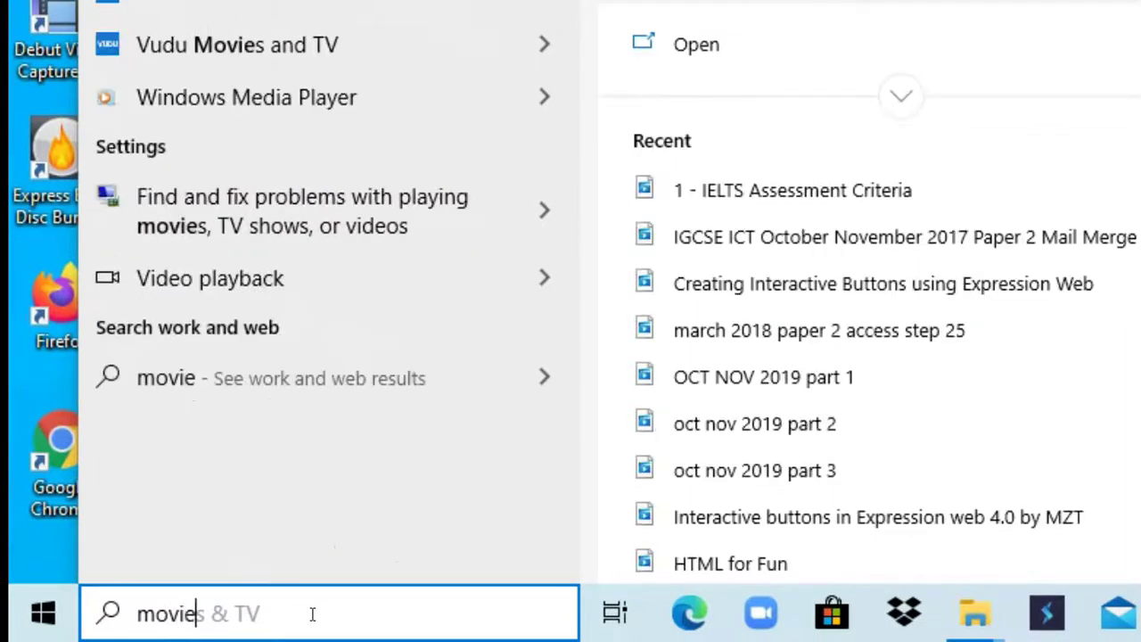